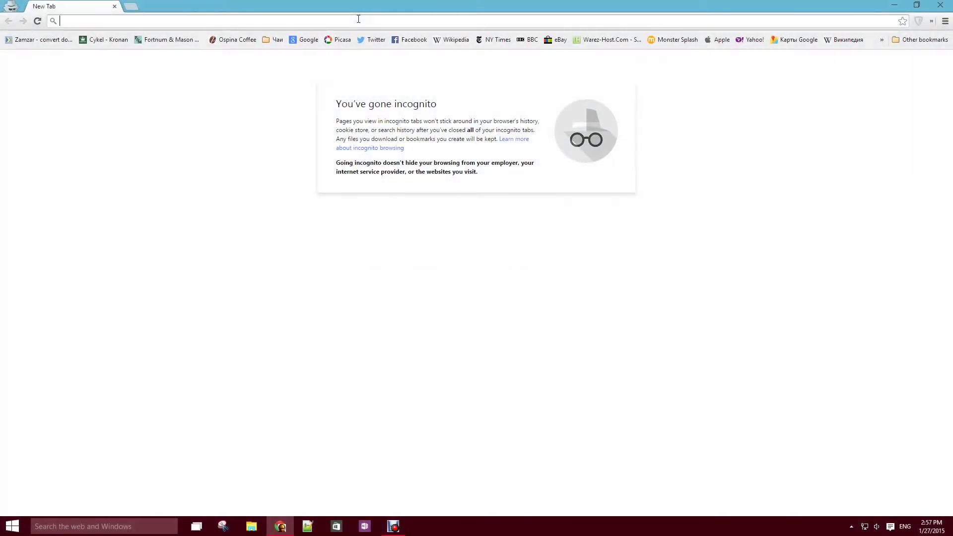
Step: Go to google.com and dismiss the default search engine prompt
type("g")
type("oogle.com")
key("Return")
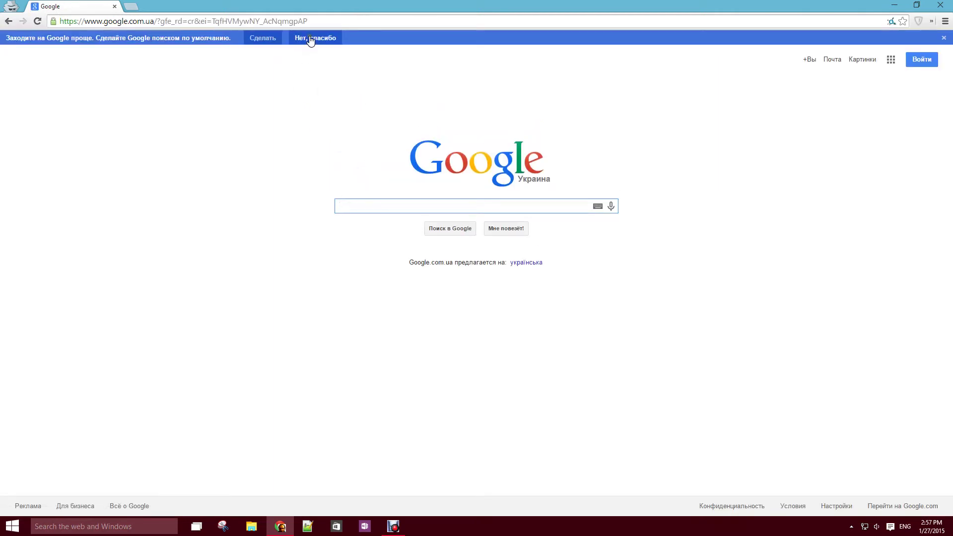
left_click(310, 44)
Step: Search Google for 'unetbootin' and open the 'UNetbootin - Homepage and Downloads' result
left_click(372, 189)
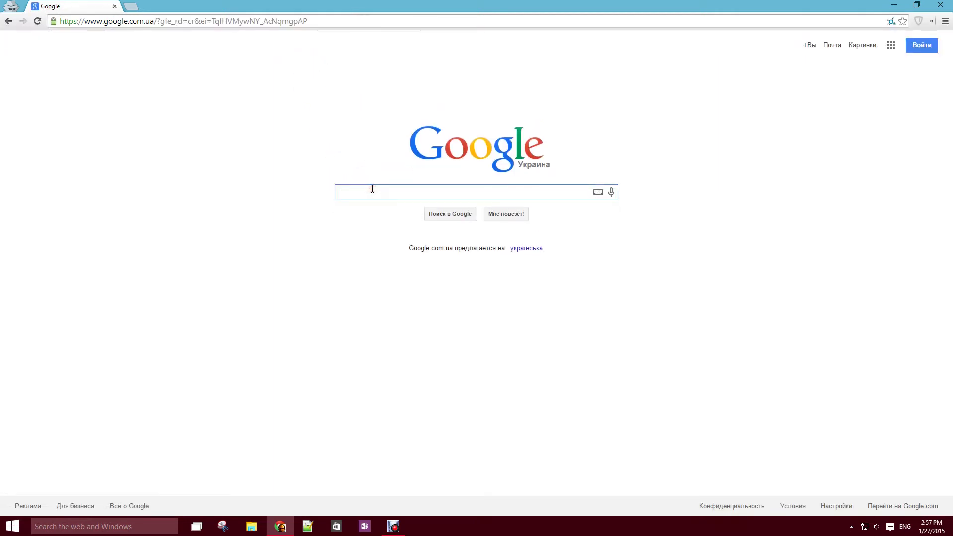
type("unetbootin")
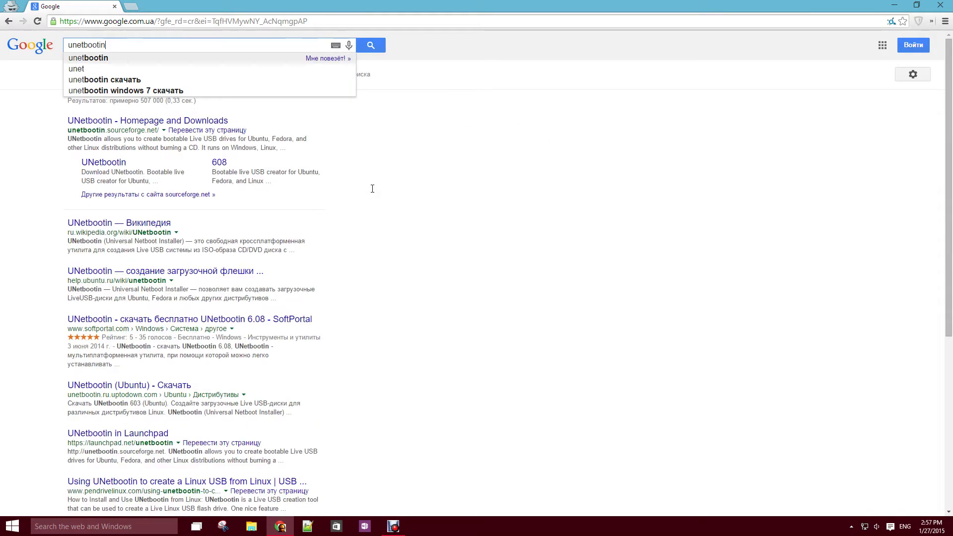
key("Return")
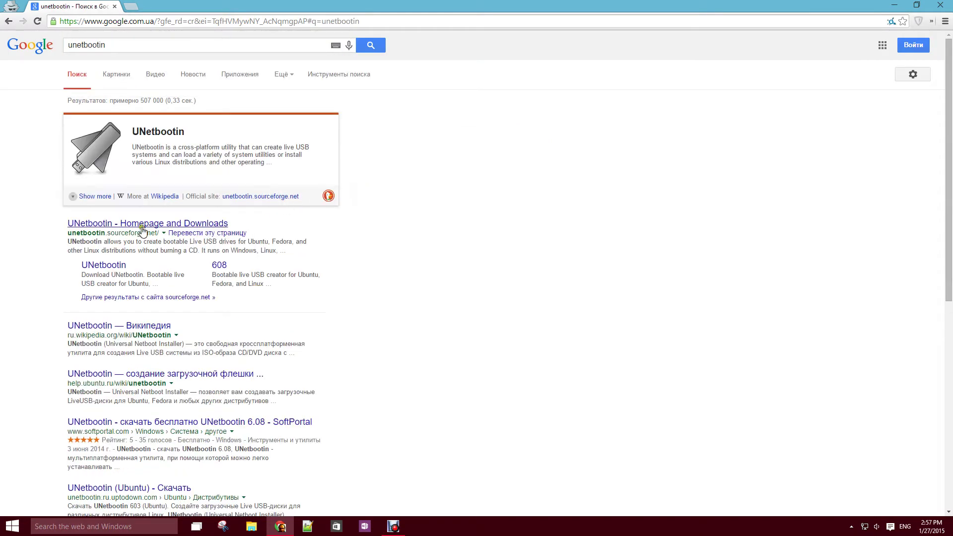
left_click(141, 223)
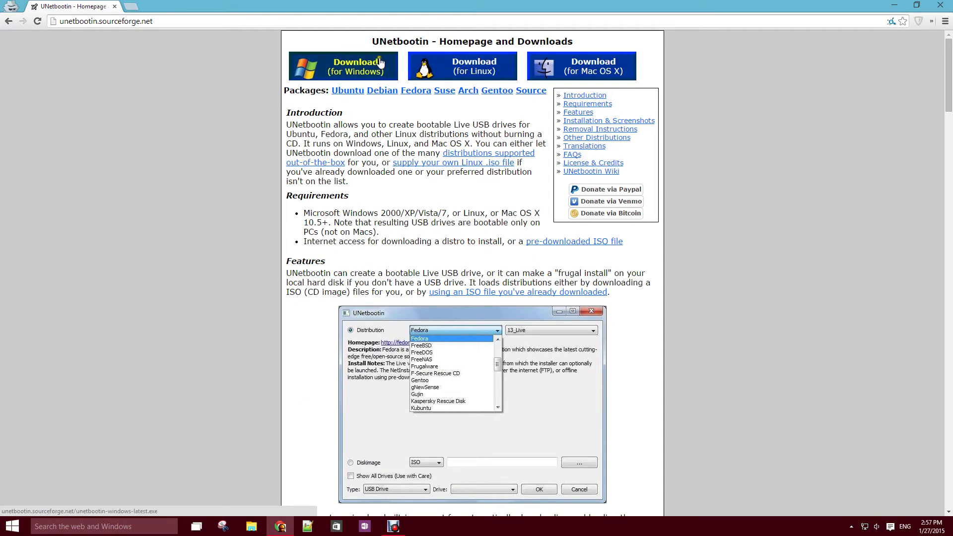
Step: Download unetbootin-windows-608.exe from SourceForge into Downloads and launch it
left_click(332, 68)
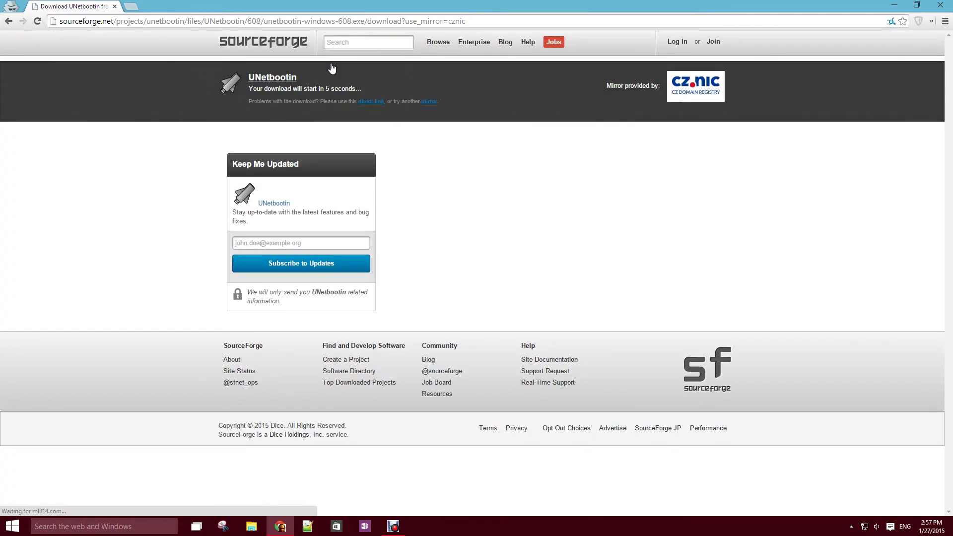
left_click(379, 106)
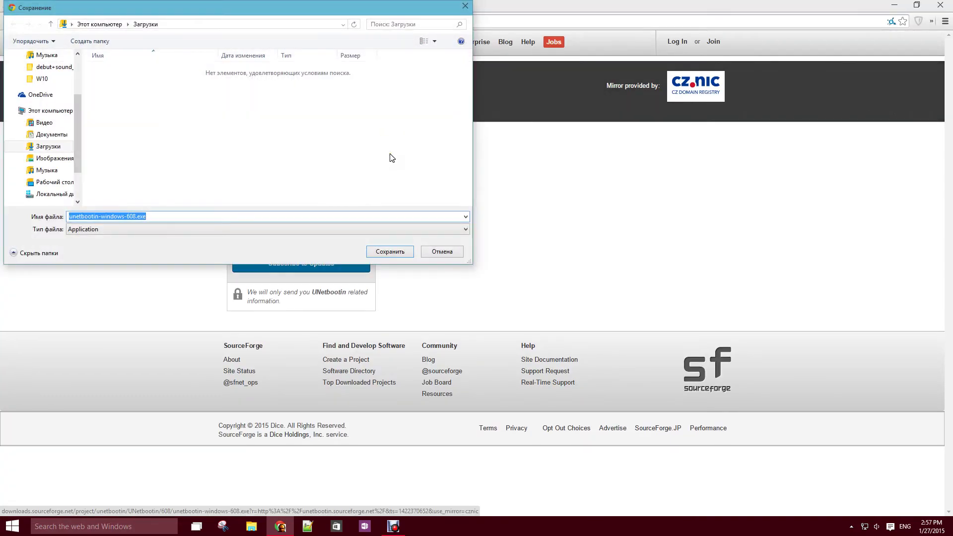
left_click(402, 249)
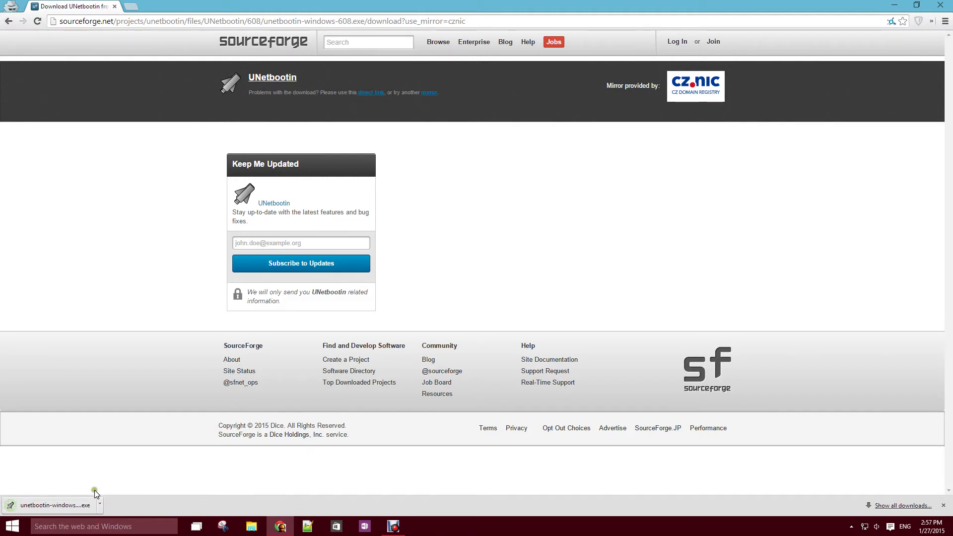
left_click(84, 502)
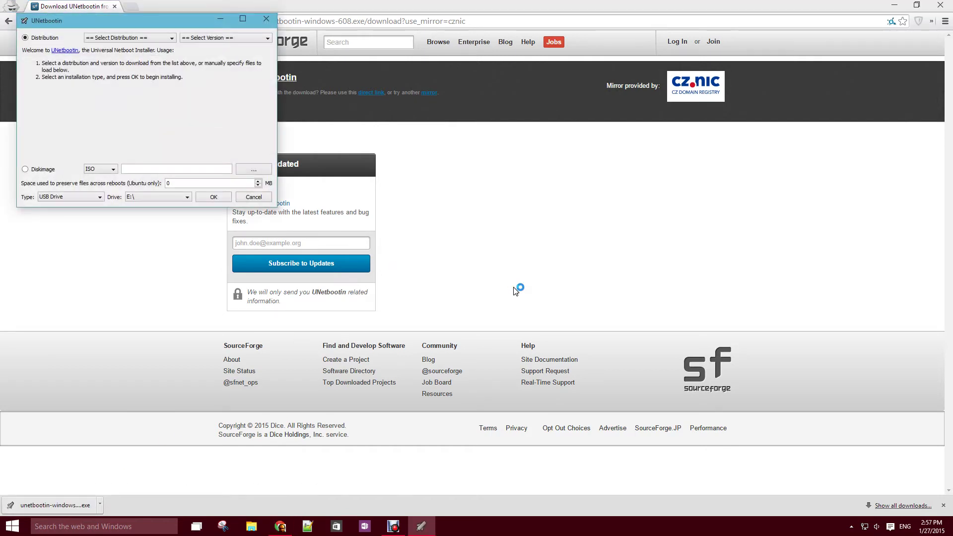
Step: Center UNetbootin, minimize Chrome, and check the Type and Drive lists, keeping USB Drive
mouse_move(172, 22)
left_mouse_down()
mouse_move(591, 157)
mouse_move(607, 141)
mouse_move(456, 160)
left_mouse_up()
left_click(900, 5)
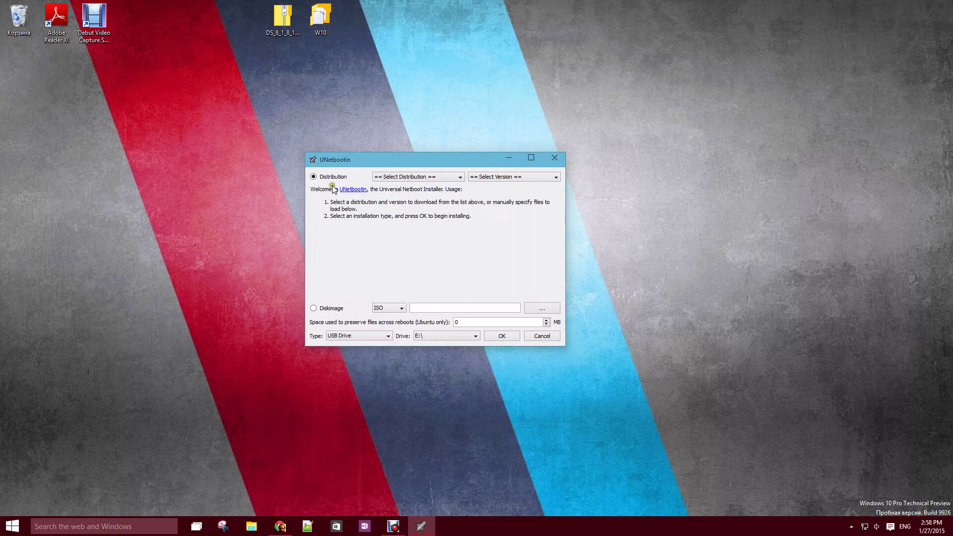
left_click(368, 333)
left_click(411, 333)
left_click(458, 336)
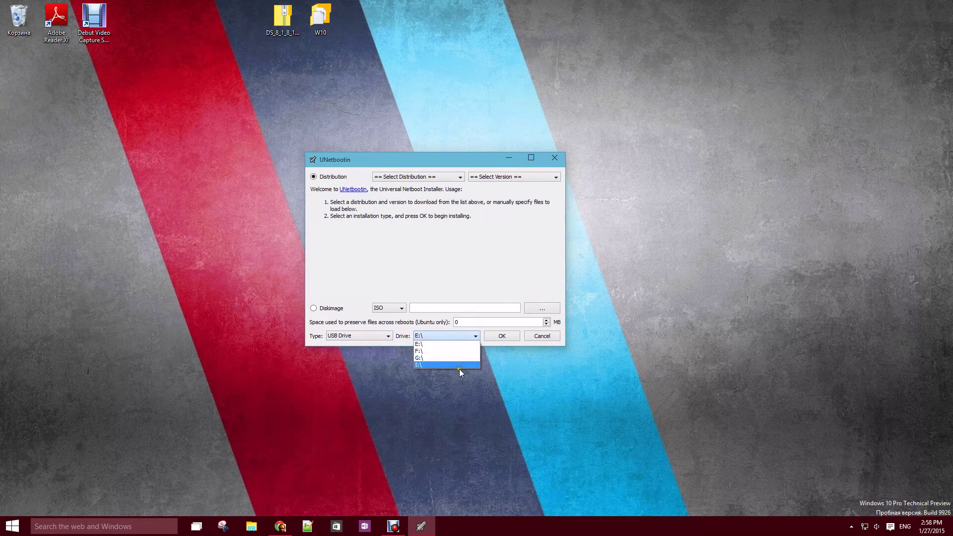
left_click(356, 336)
left_click(357, 344)
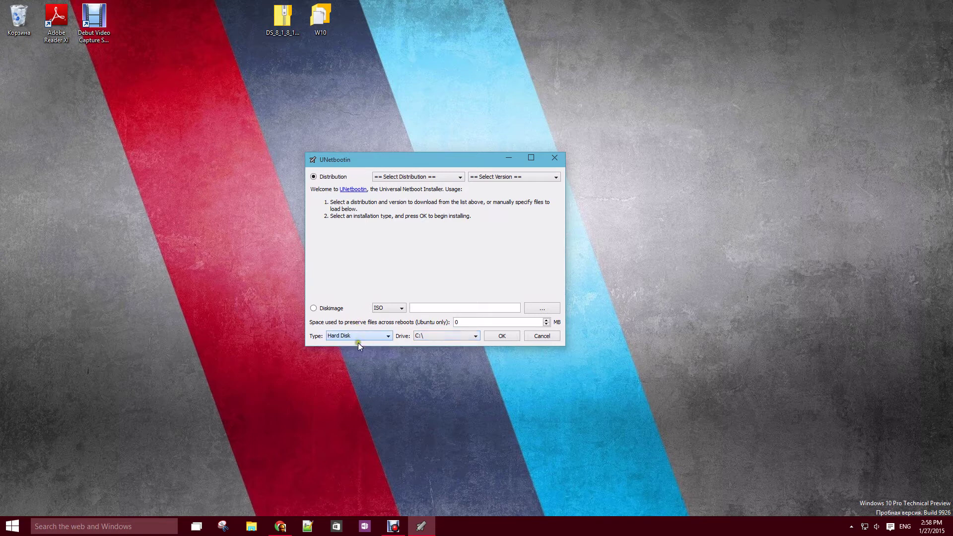
left_click(359, 350)
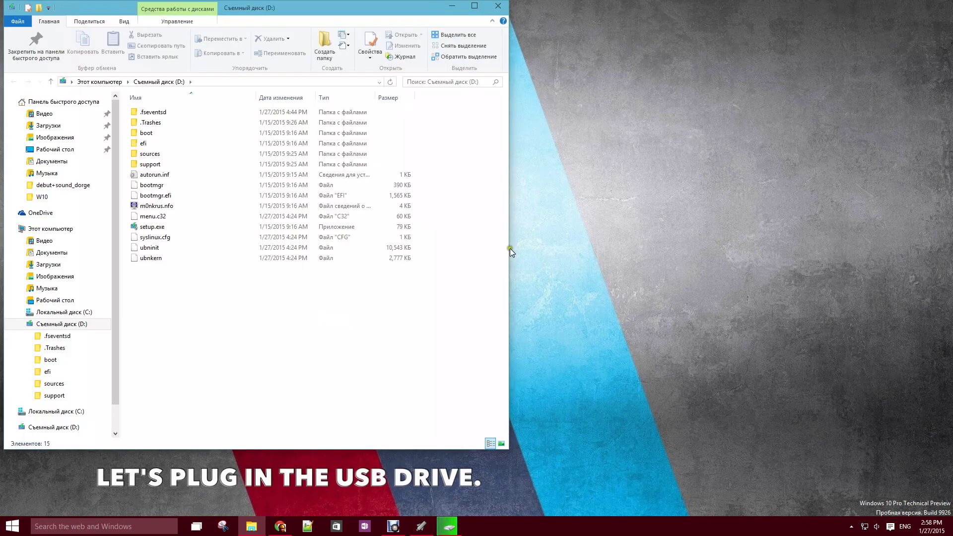
Step: Format removable drive D: as FAT32 from File Explorer and acknowledge completion
left_click_drag(343, 19, 763, 50)
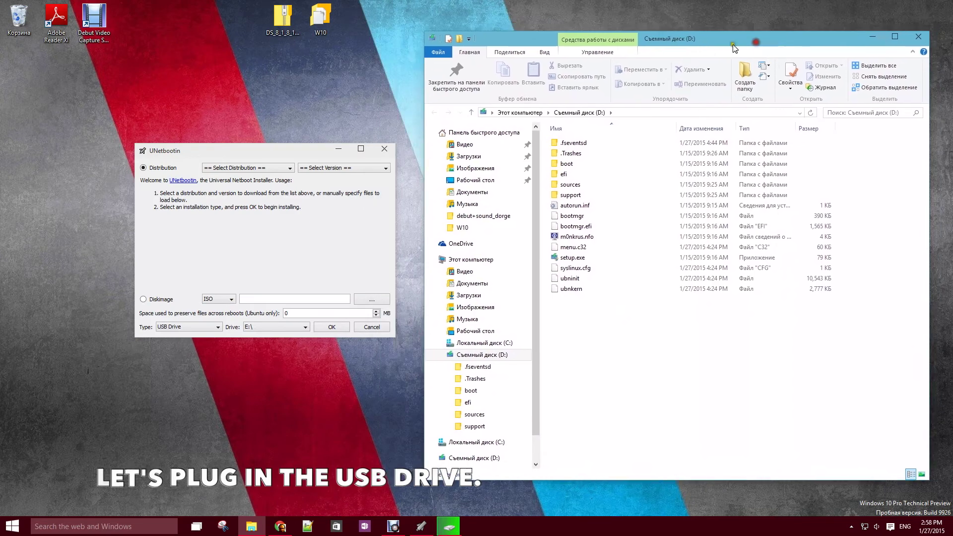
right_click(470, 354)
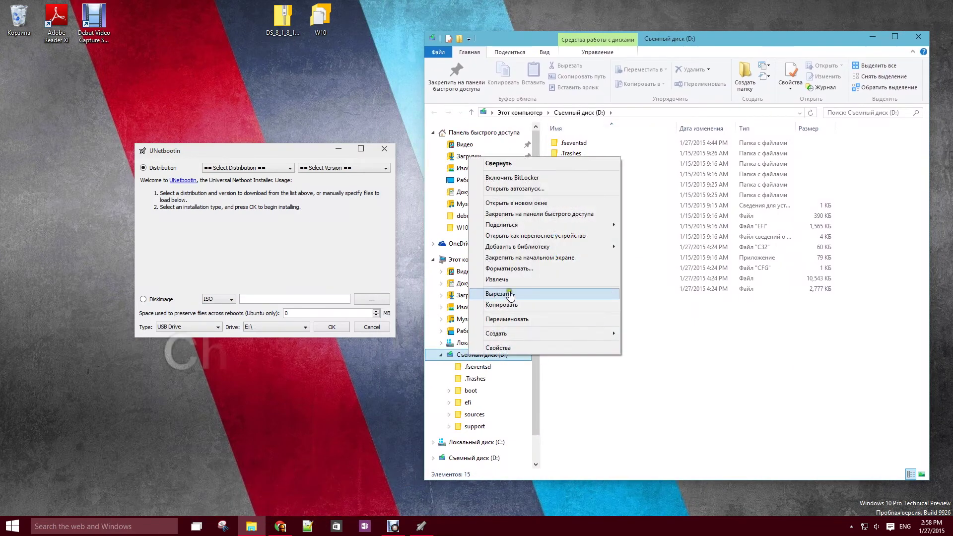
left_click(493, 270)
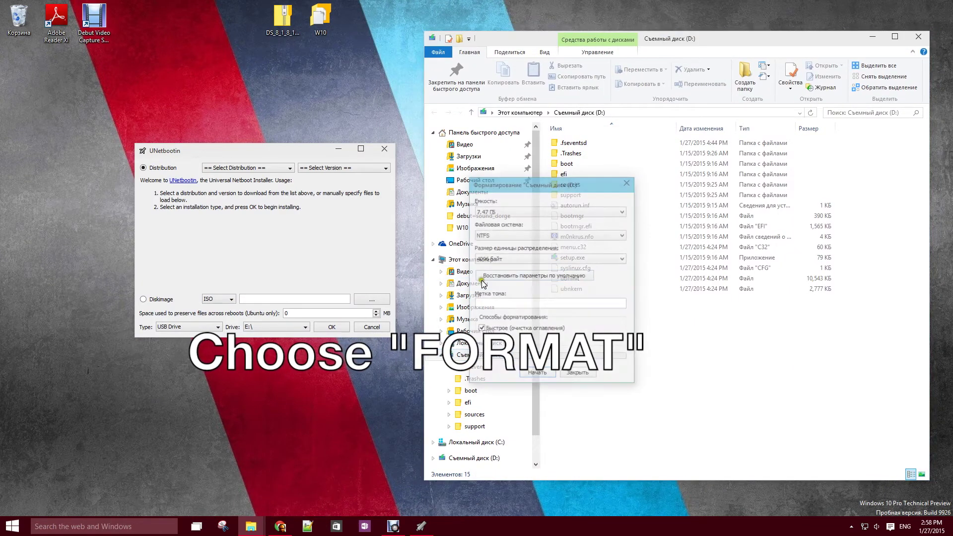
left_click_drag(541, 188, 489, 189)
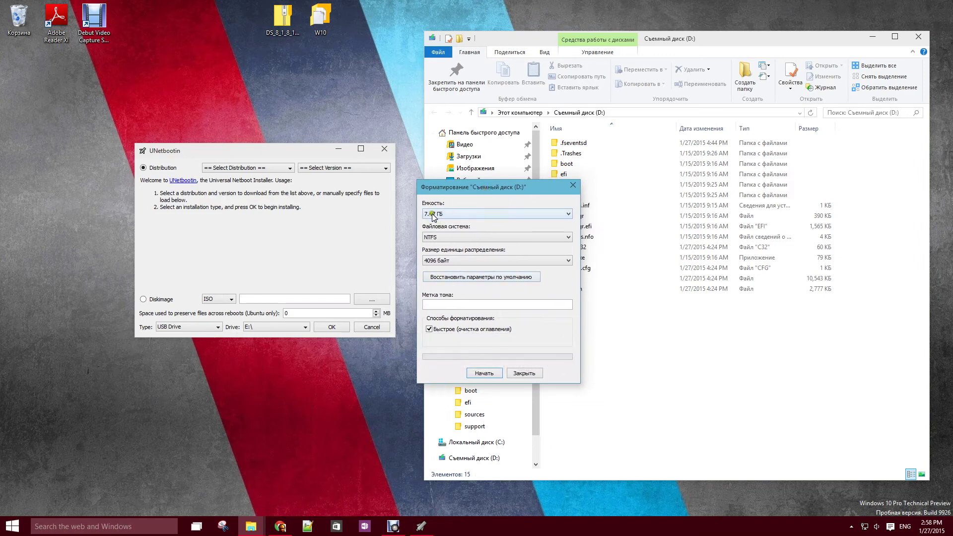
left_click(435, 238)
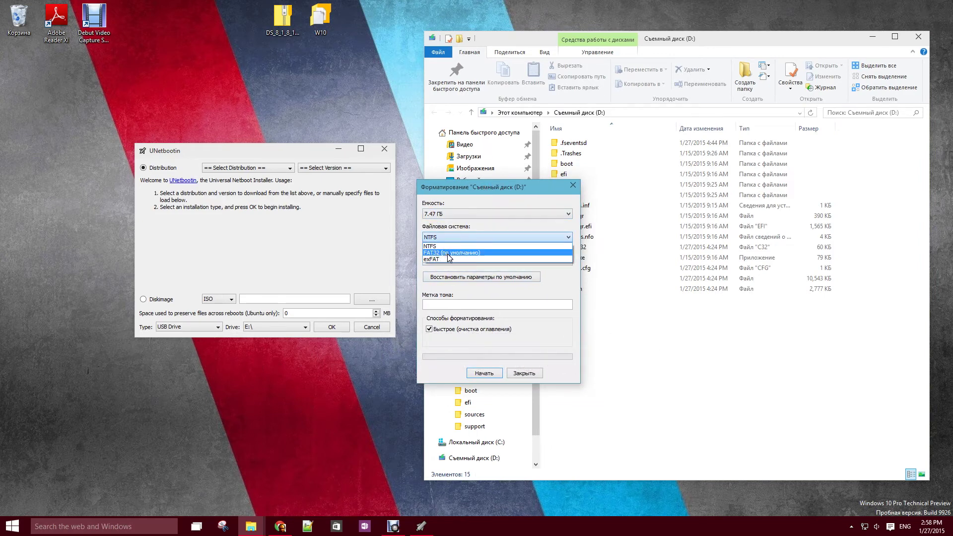
left_click(448, 254)
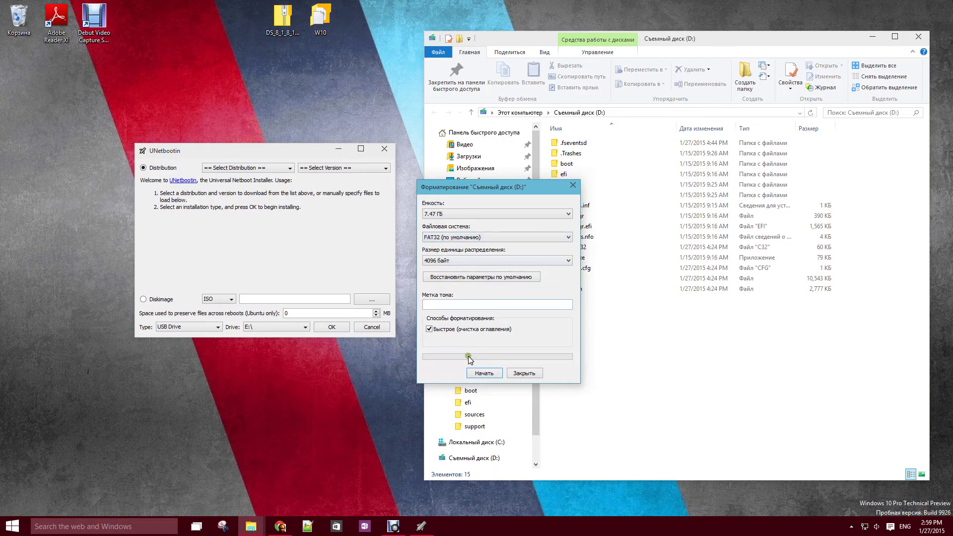
left_click(489, 376)
left_click(536, 262)
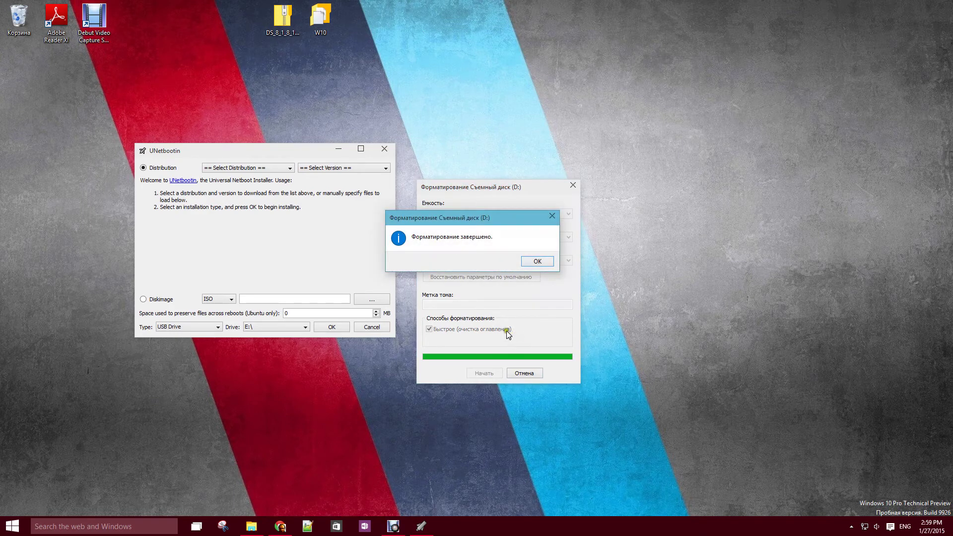
left_click(537, 262)
Step: Relaunch unetbootin-windows-608.exe from Downloads and confirm its target drive is D:\
left_click(525, 373)
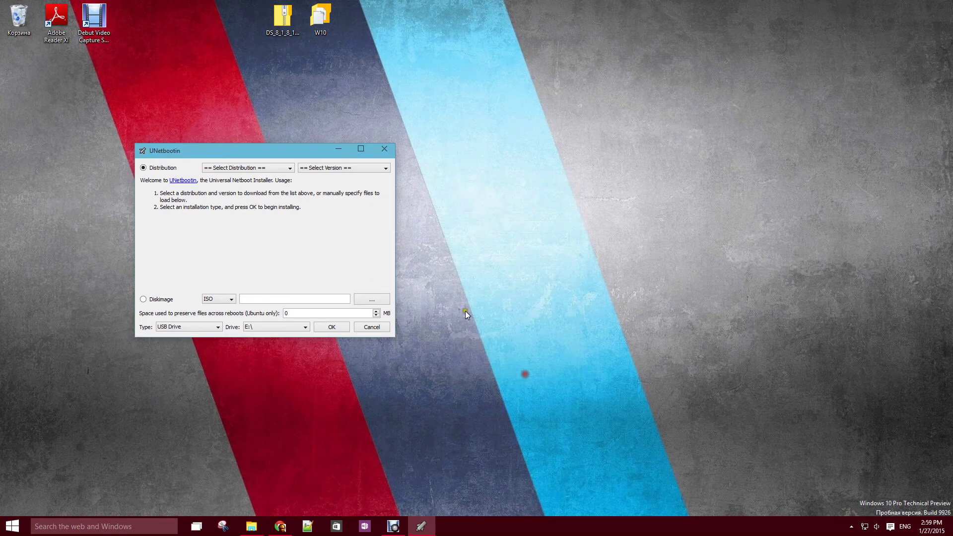
mouse_move(300, 151)
left_mouse_down()
mouse_move(380, 160)
mouse_move(383, 151)
left_mouse_up()
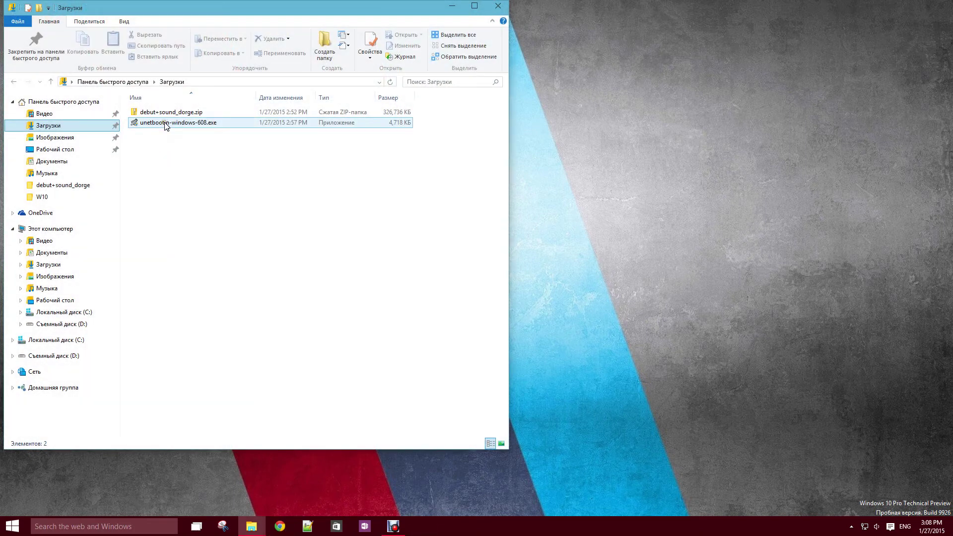
double_click(167, 126)
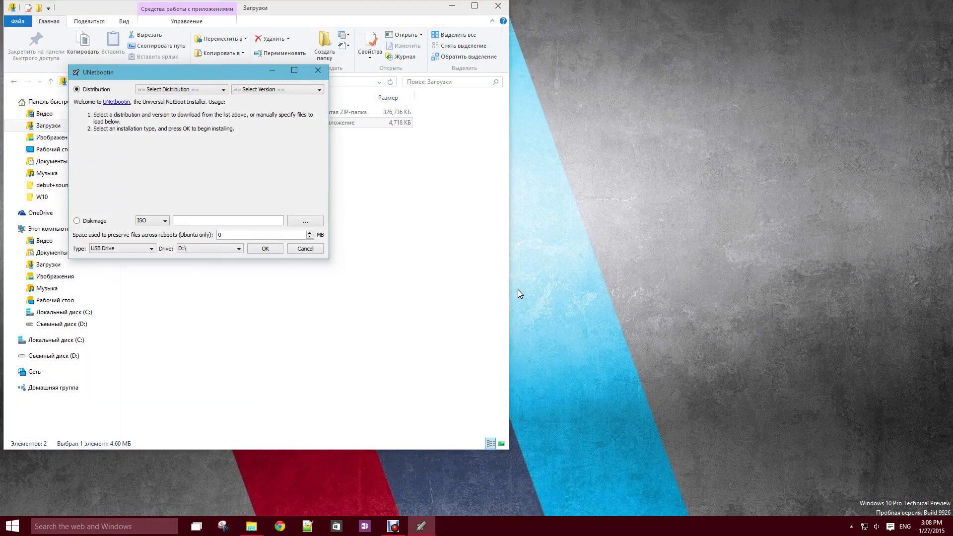
left_click_drag(191, 79, 414, 172)
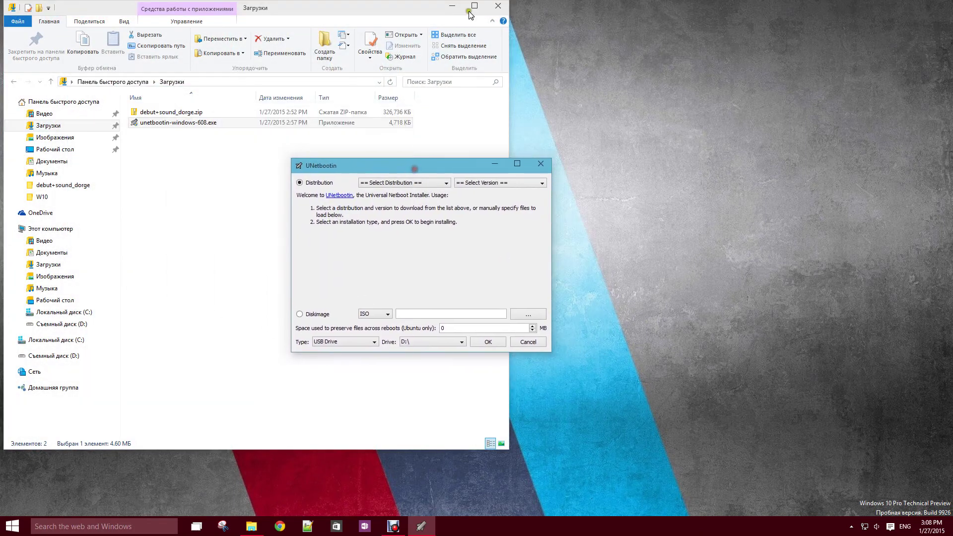
left_click(449, 6)
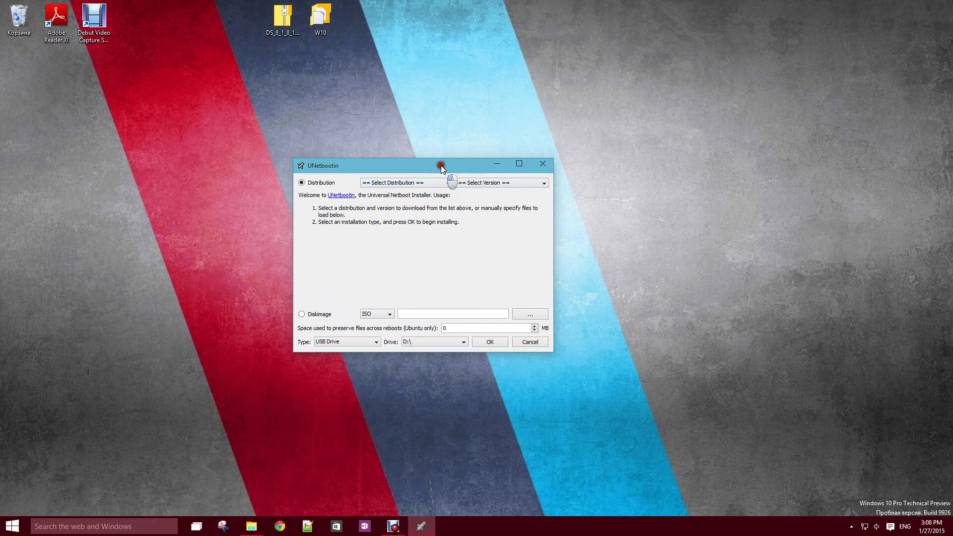
left_click_drag(441, 165, 457, 176)
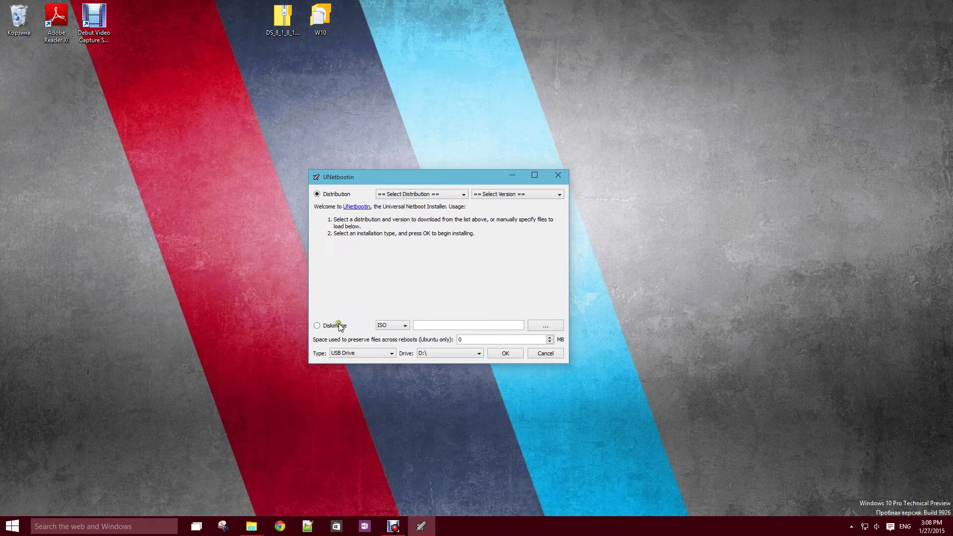
left_click(454, 353)
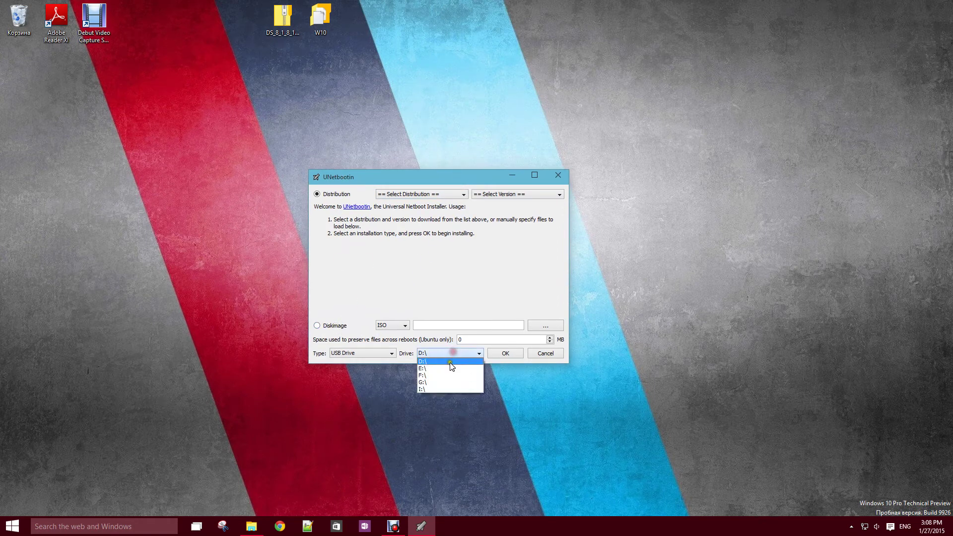
left_click(315, 398)
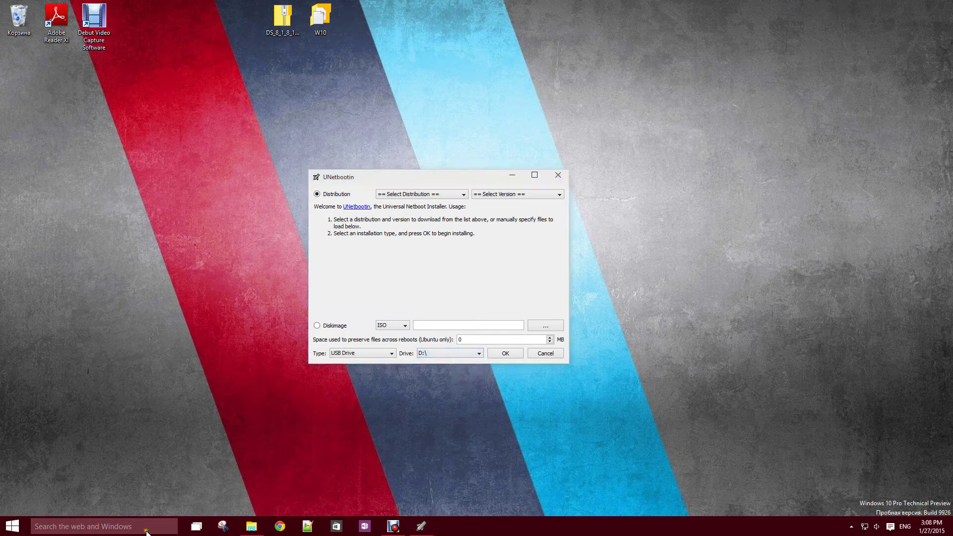
Step: Check in This PC that the removable disk is D: with 7.46 GB free
left_click(251, 527)
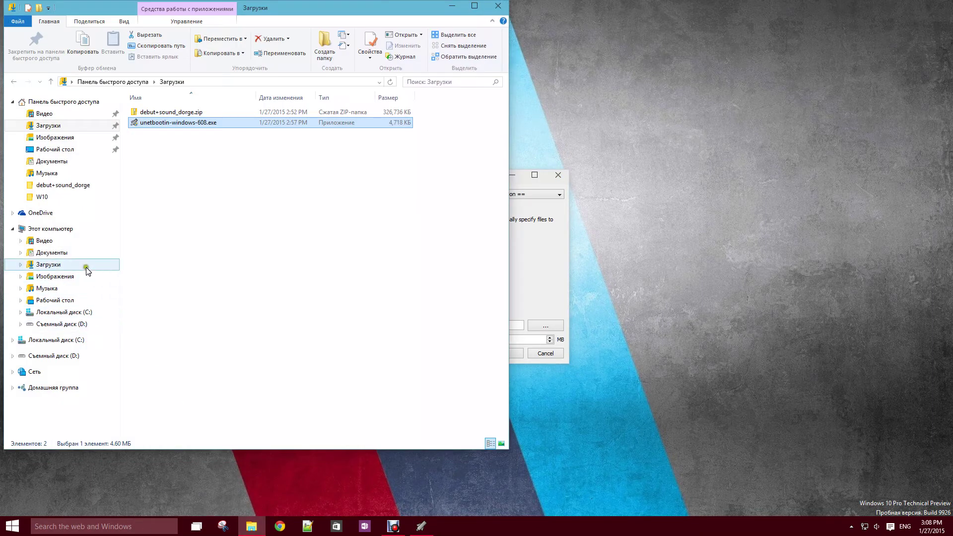
left_click(102, 228)
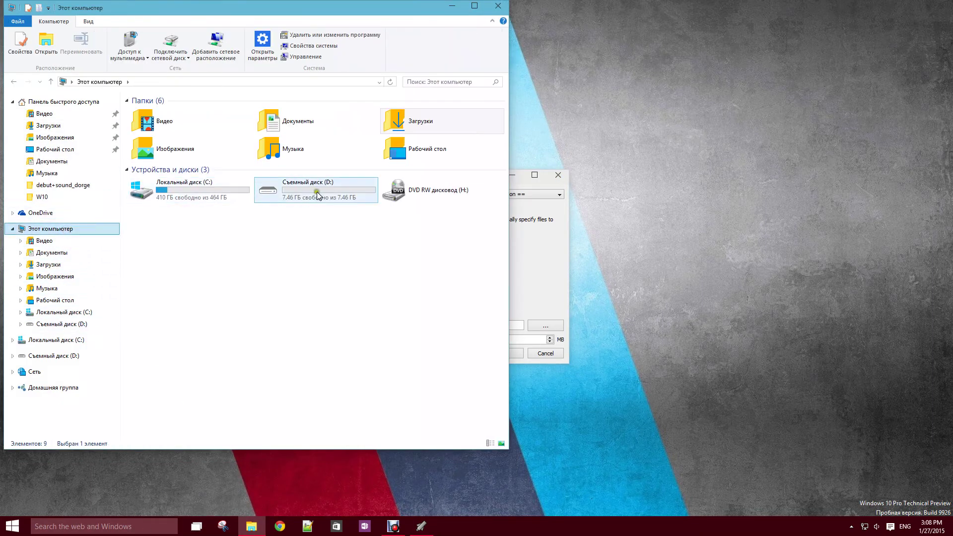
left_click(317, 195)
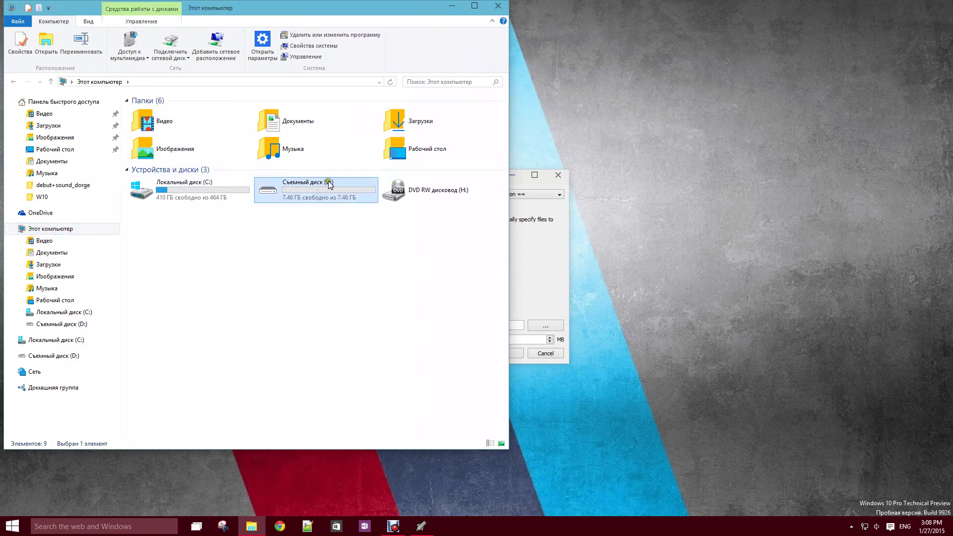
left_click(330, 183)
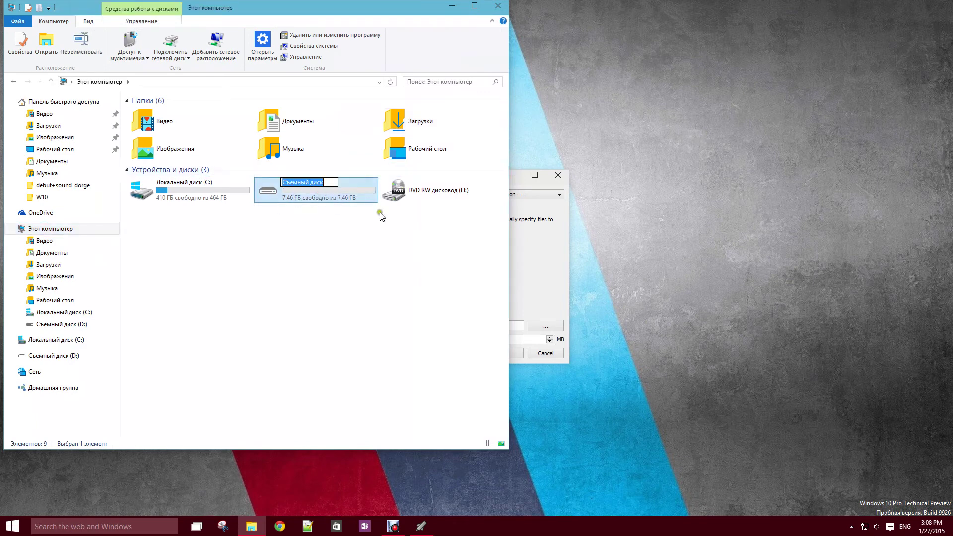
left_click(551, 293)
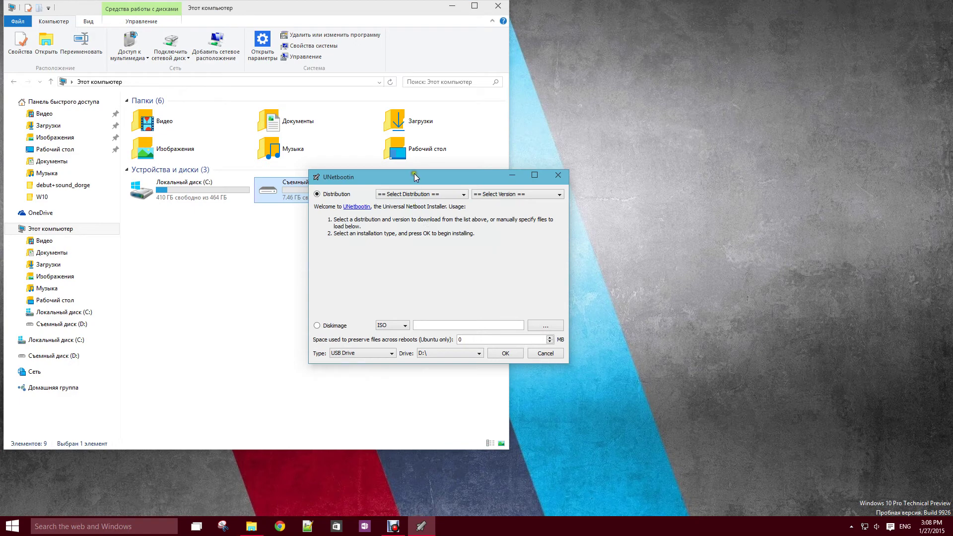
left_click_drag(414, 177, 424, 180)
Step: Close File Explorer and choose Debian as the distribution, keeping drive D:\
left_click(443, 354)
left_click(441, 366)
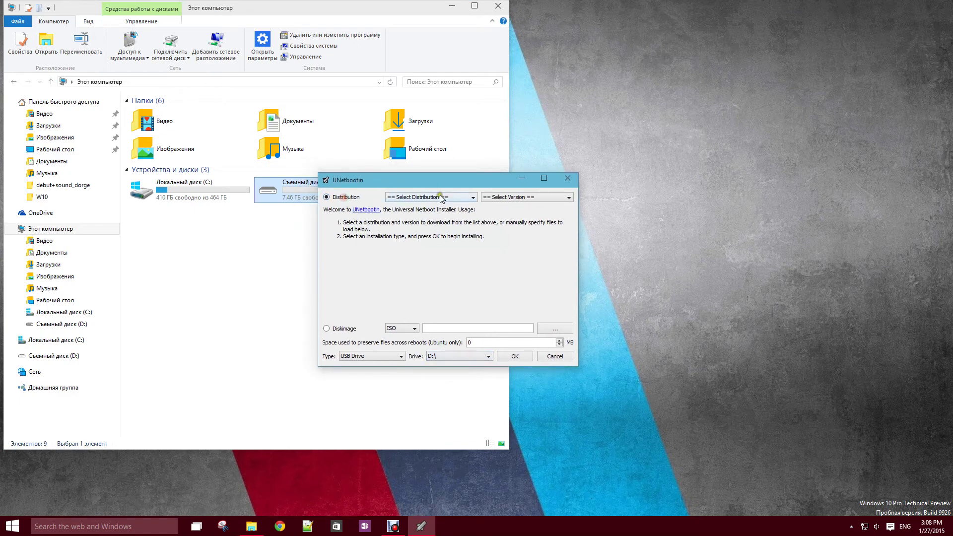
left_click(498, 6)
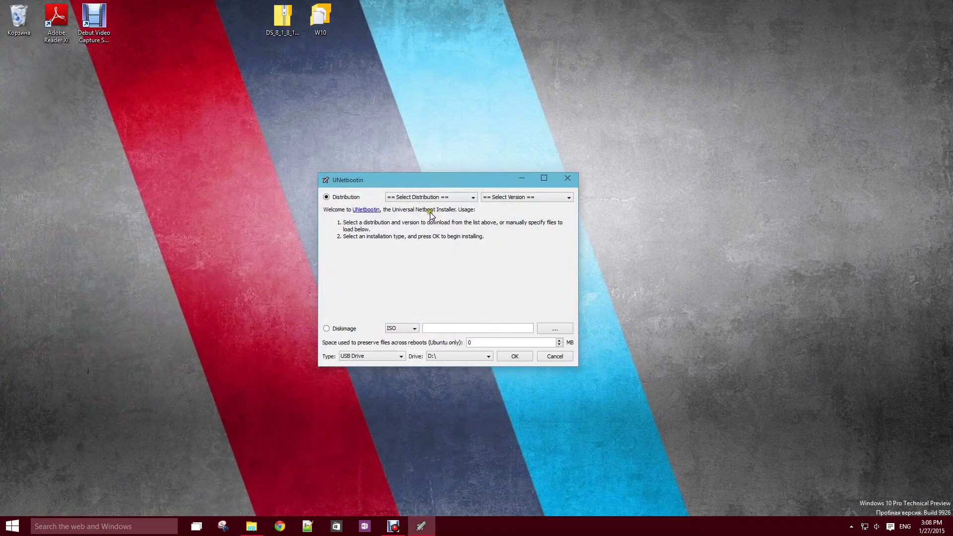
left_click(432, 197)
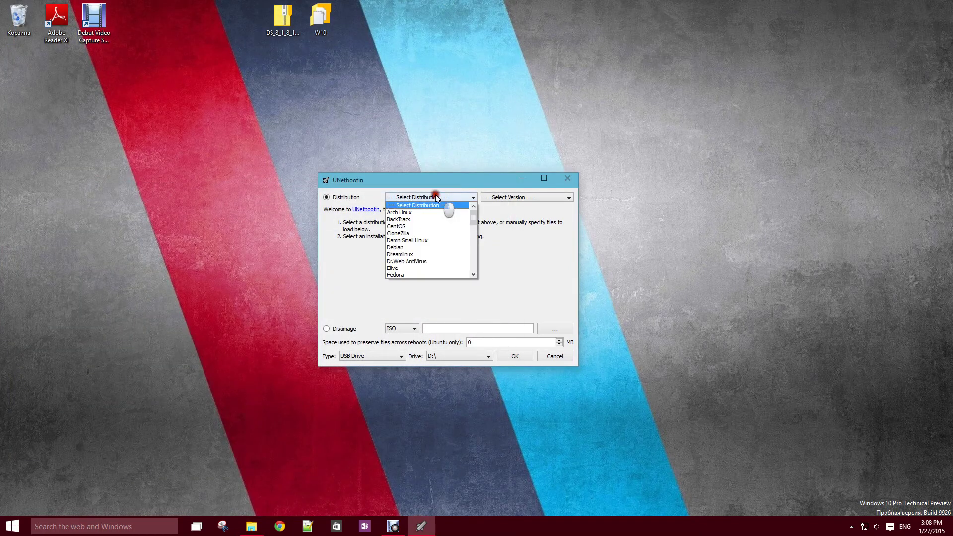
left_click(437, 247)
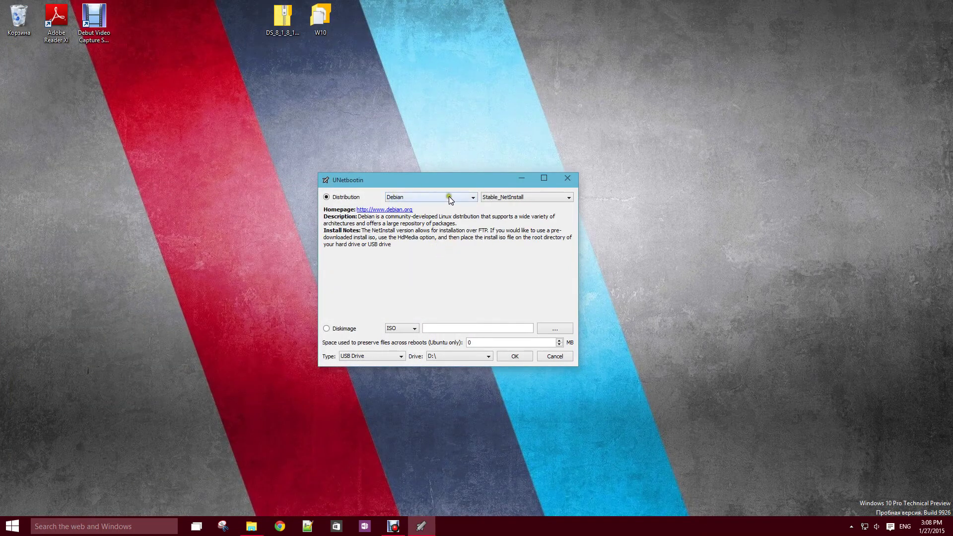
Step: Select version Stable_NetInstall_x64 and start writing Debian to D:\
left_click(541, 197)
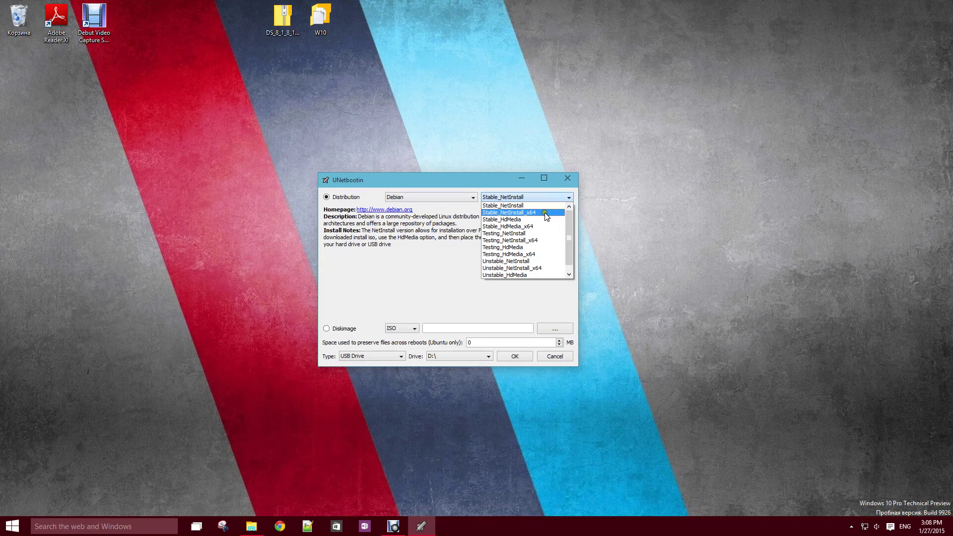
left_click(491, 205)
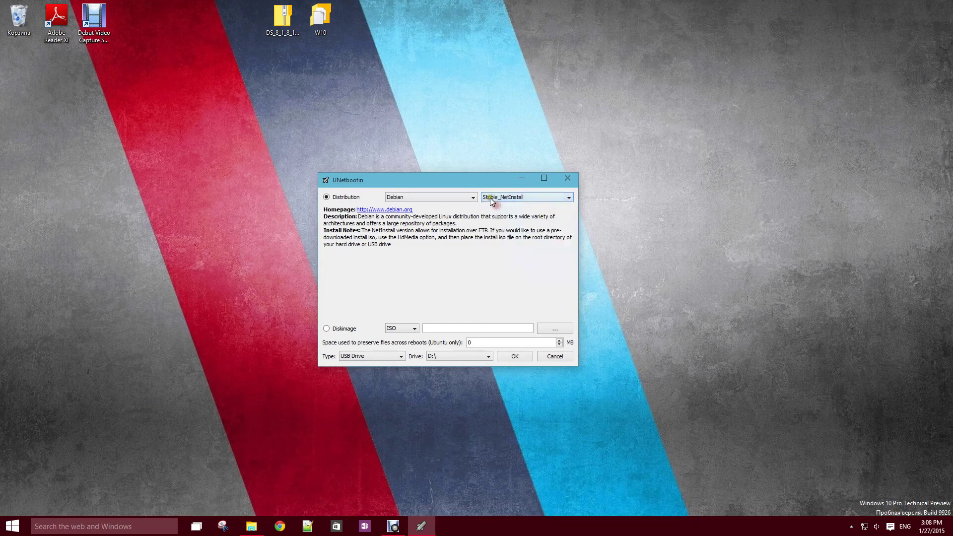
left_click(543, 198)
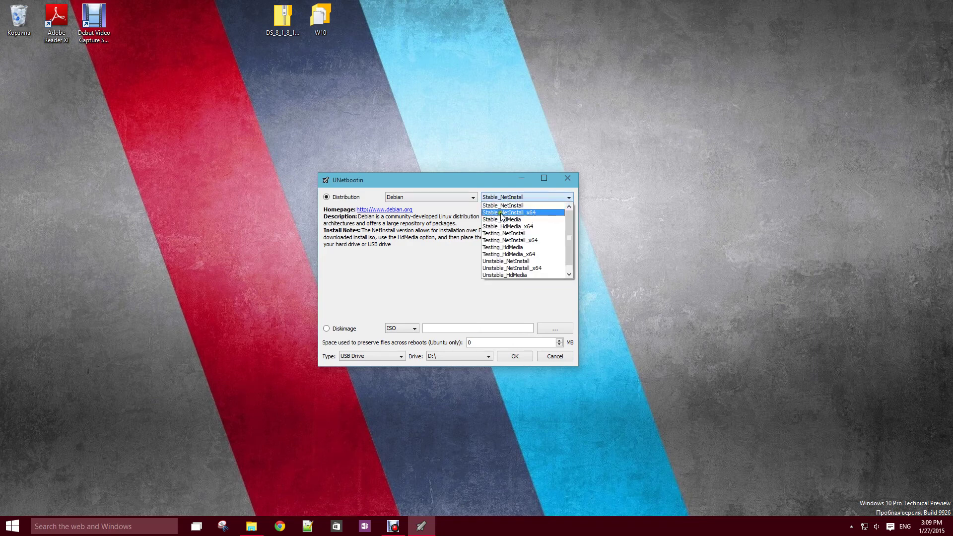
left_click(543, 213)
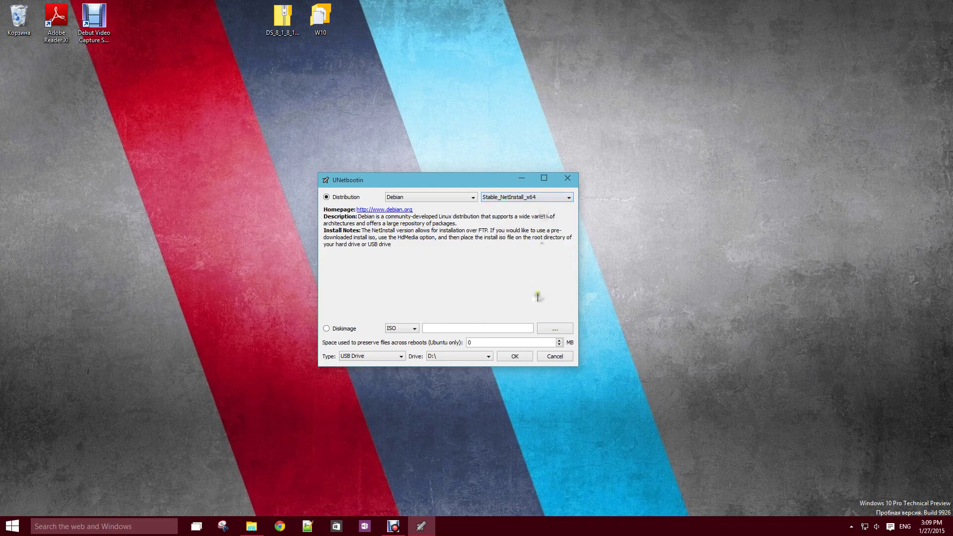
left_click(516, 356)
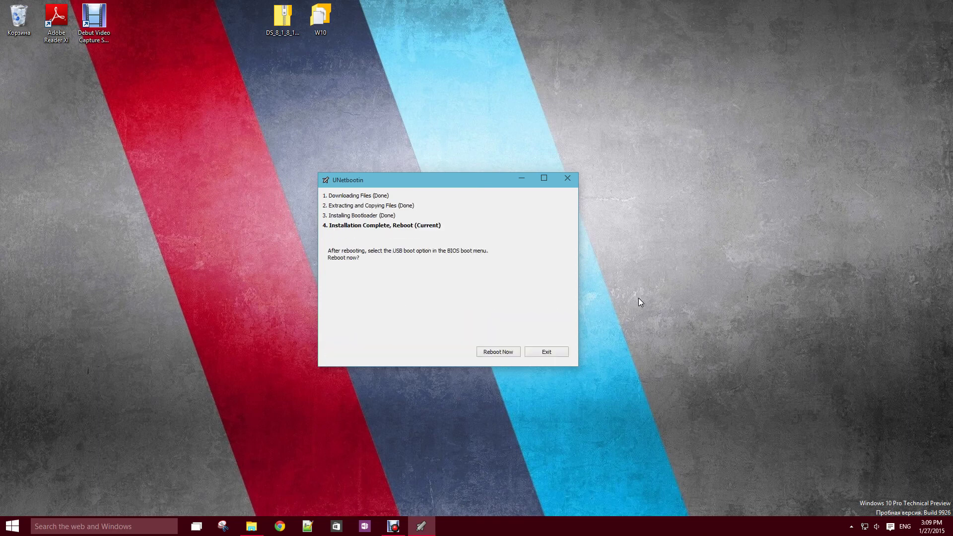
Step: Exit UNetbootin from the Installation Complete page without rebooting
left_click(562, 349)
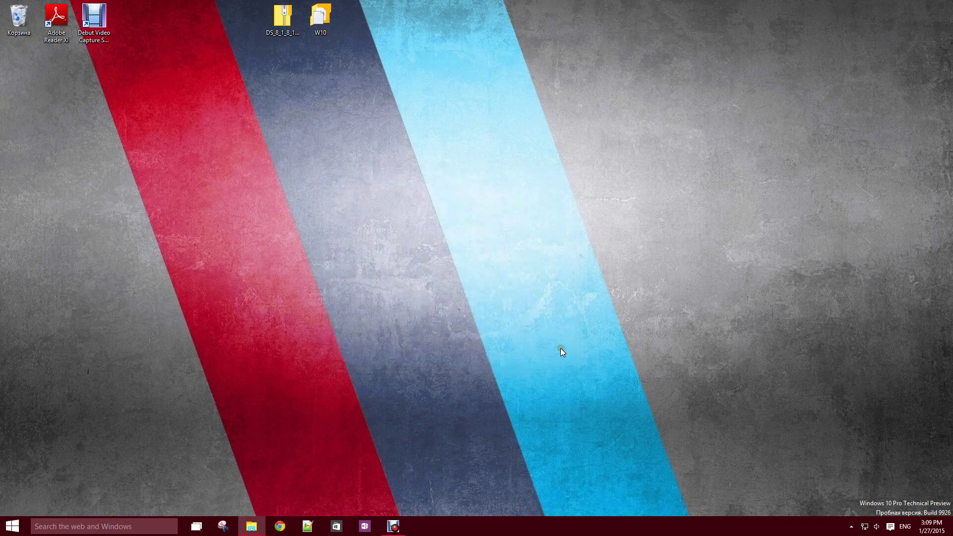